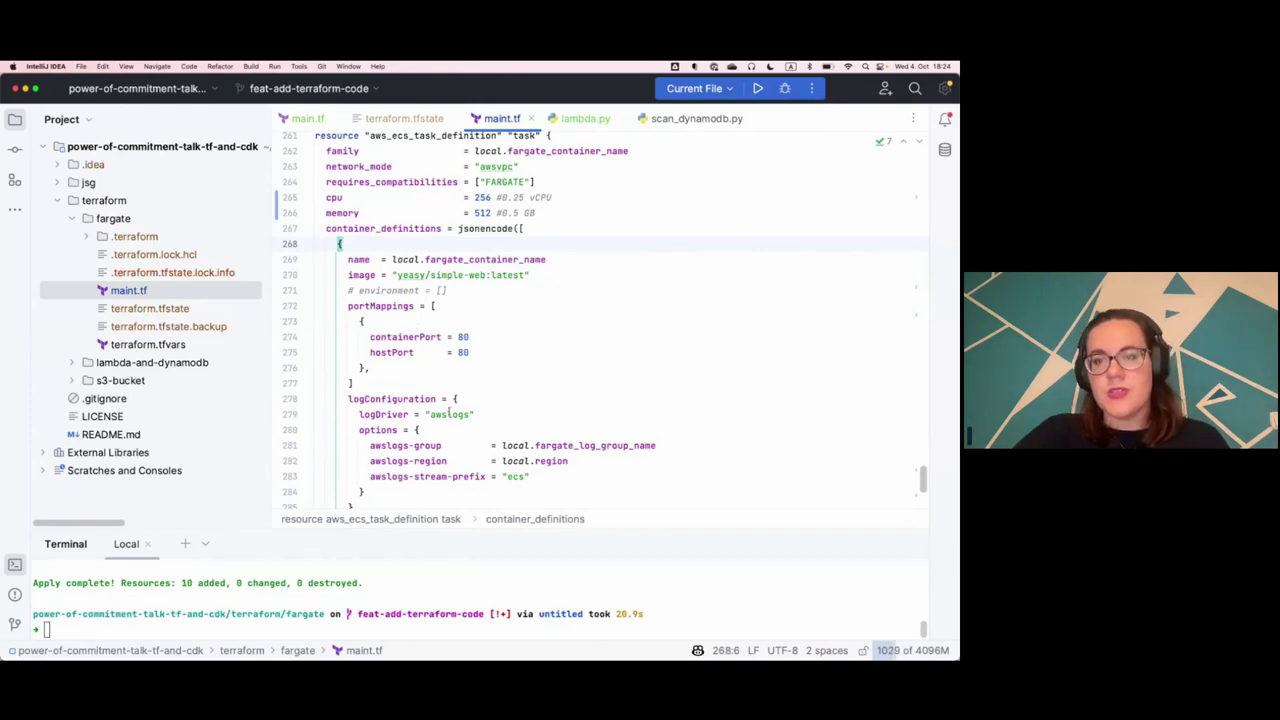
Step: Review the container definitions and log configuration of the ECS task definition in maint.tf
scroll(458, 367, "down", 2)
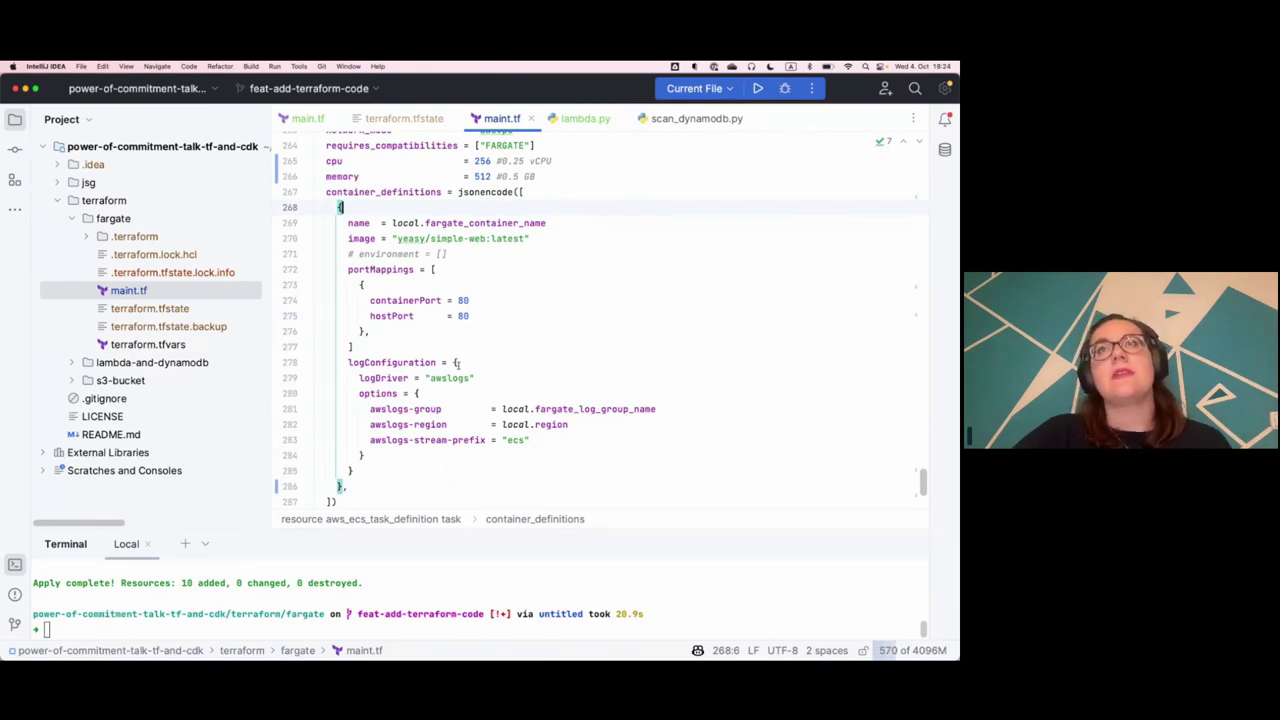
scroll(460, 380, "down", 3)
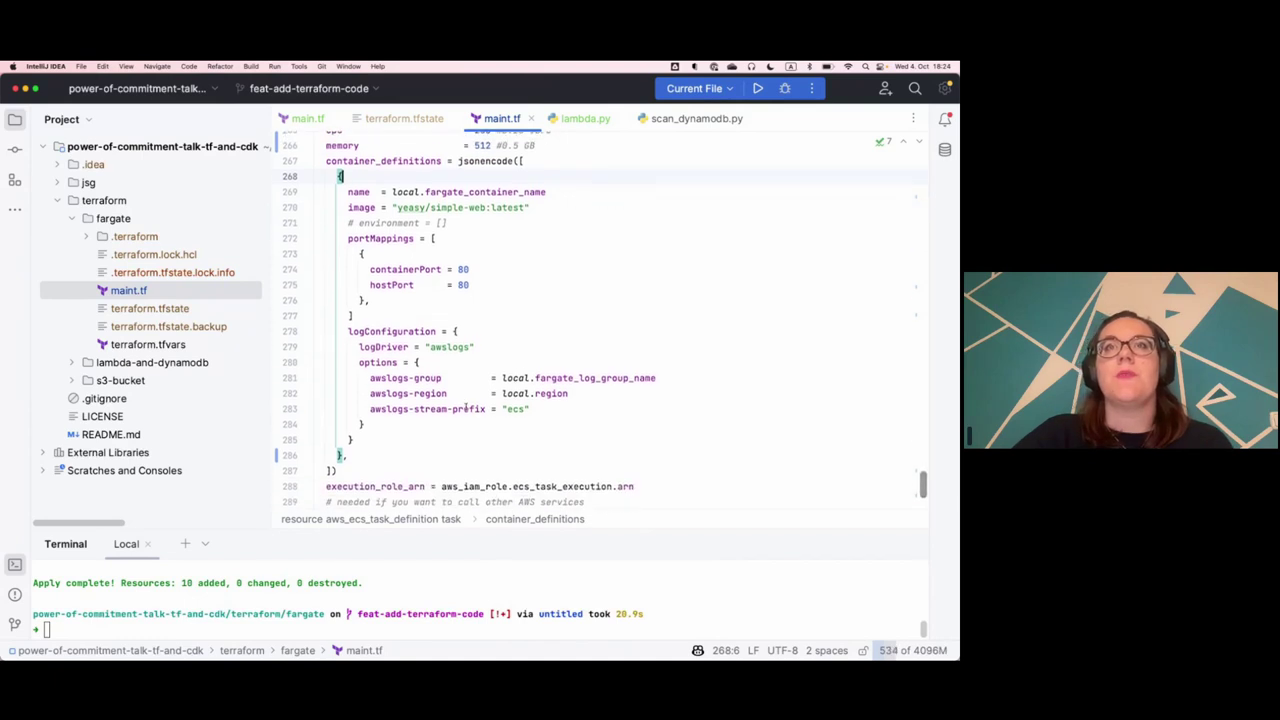
scroll(465, 407, "up", 1)
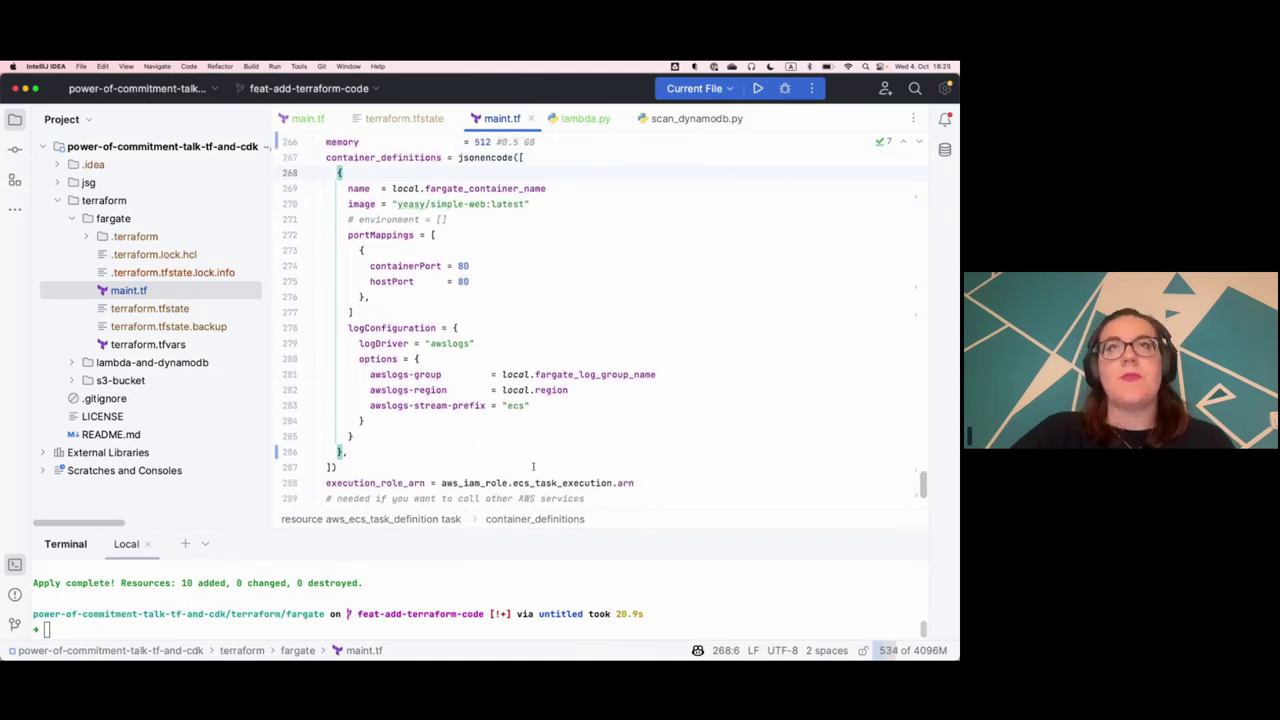
Step: Switch to Chrome and open the playground account's AWS management console with the AWSAdministratorAccess role
left_click(25, 89)
left_click(250, 261)
left_click(670, 197)
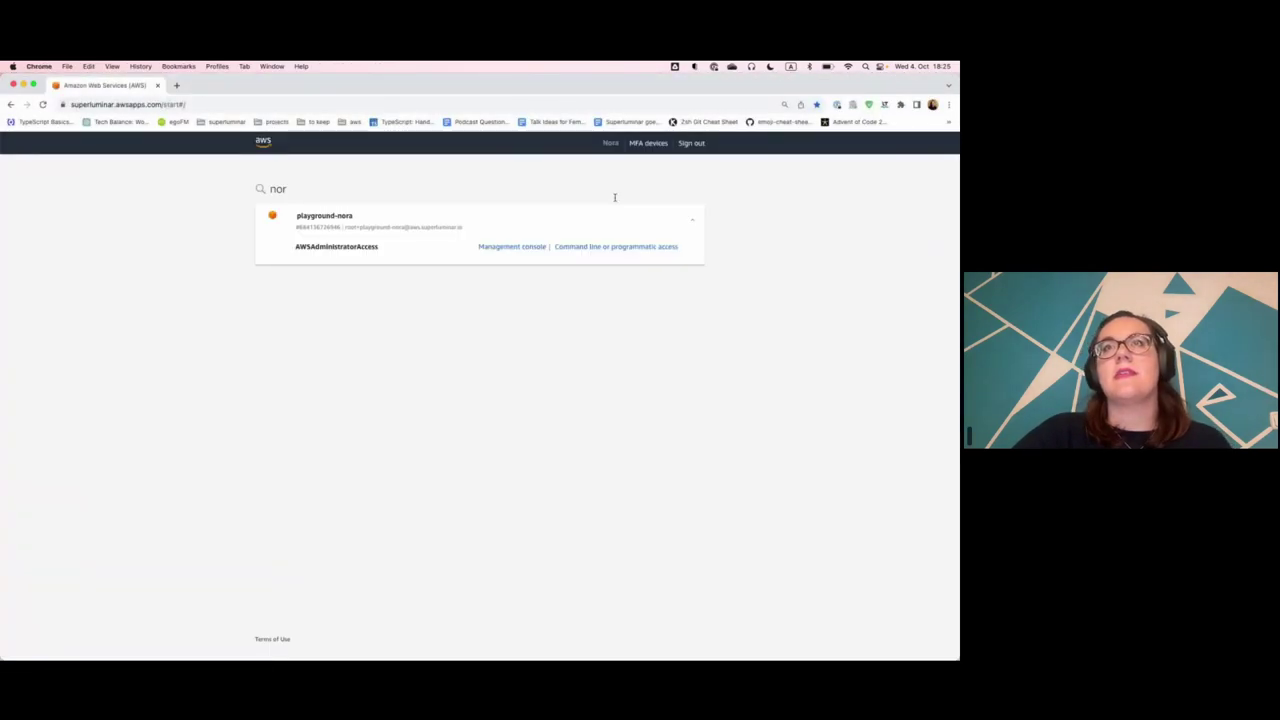
left_click(500, 250)
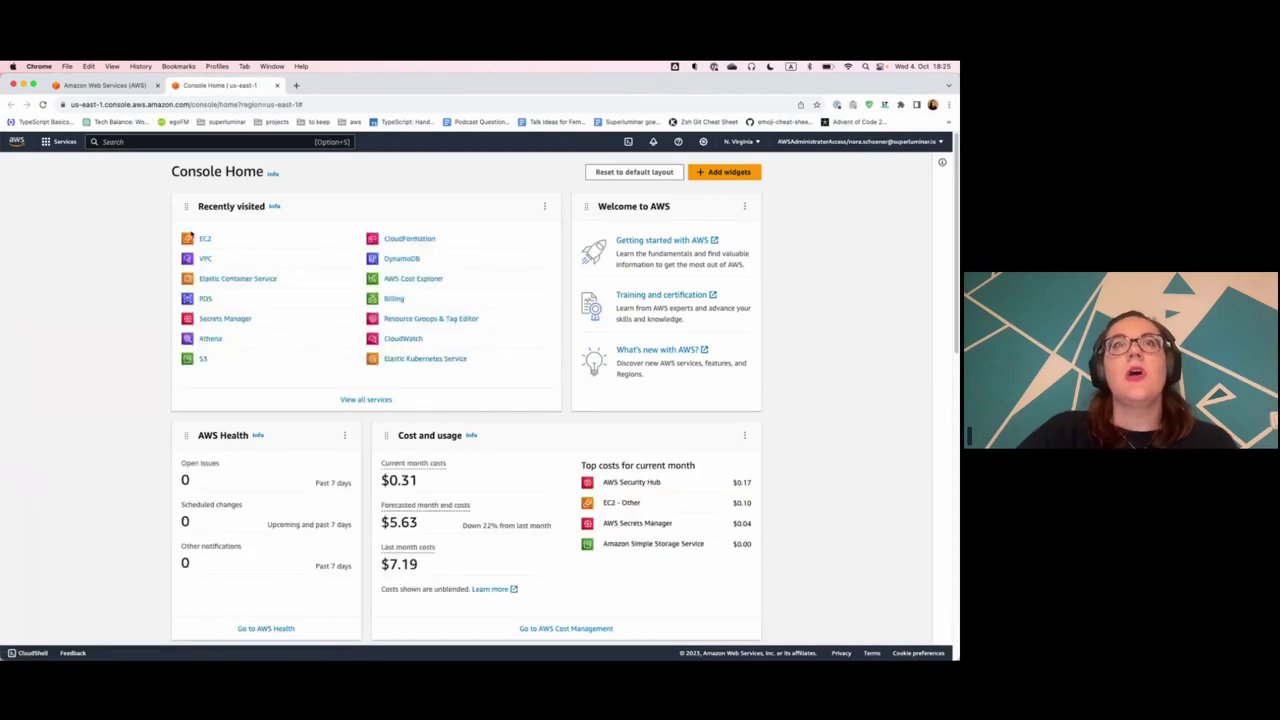
Step: Go to Elastic Container Service and open the web-app-test-without-lb service in jug-demo-dev-cluster
left_click(230, 281)
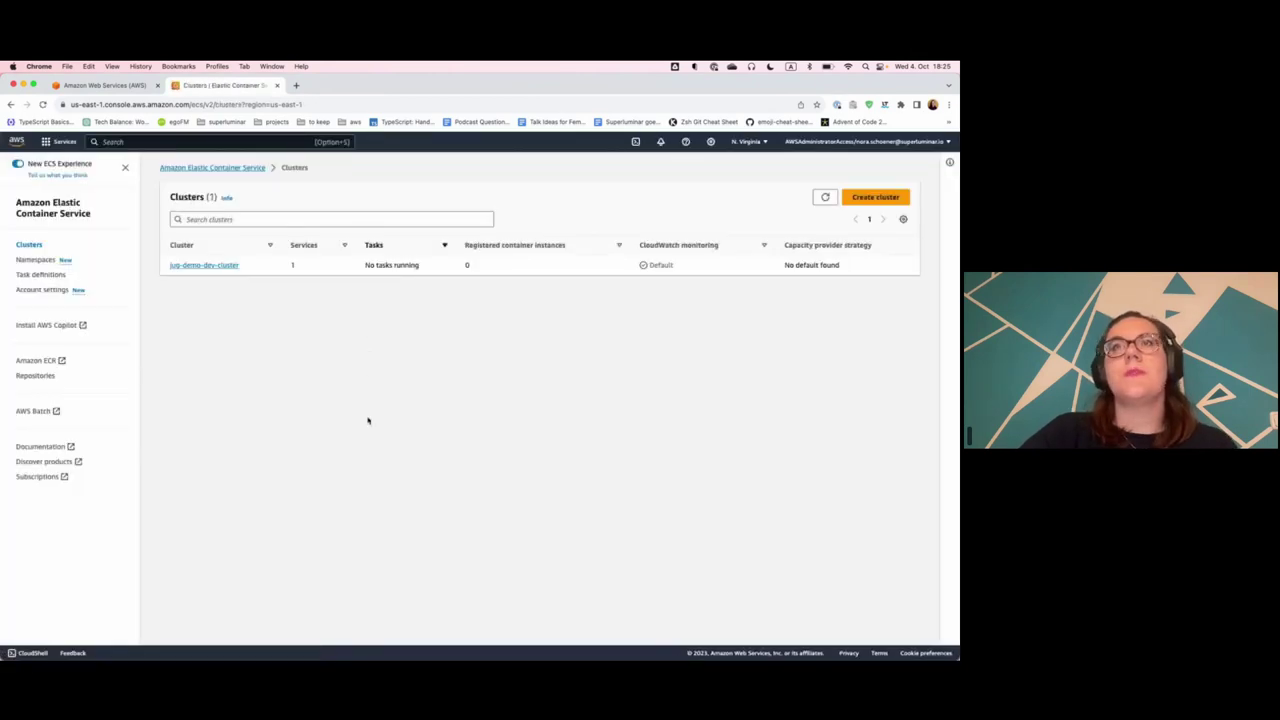
left_click(229, 266)
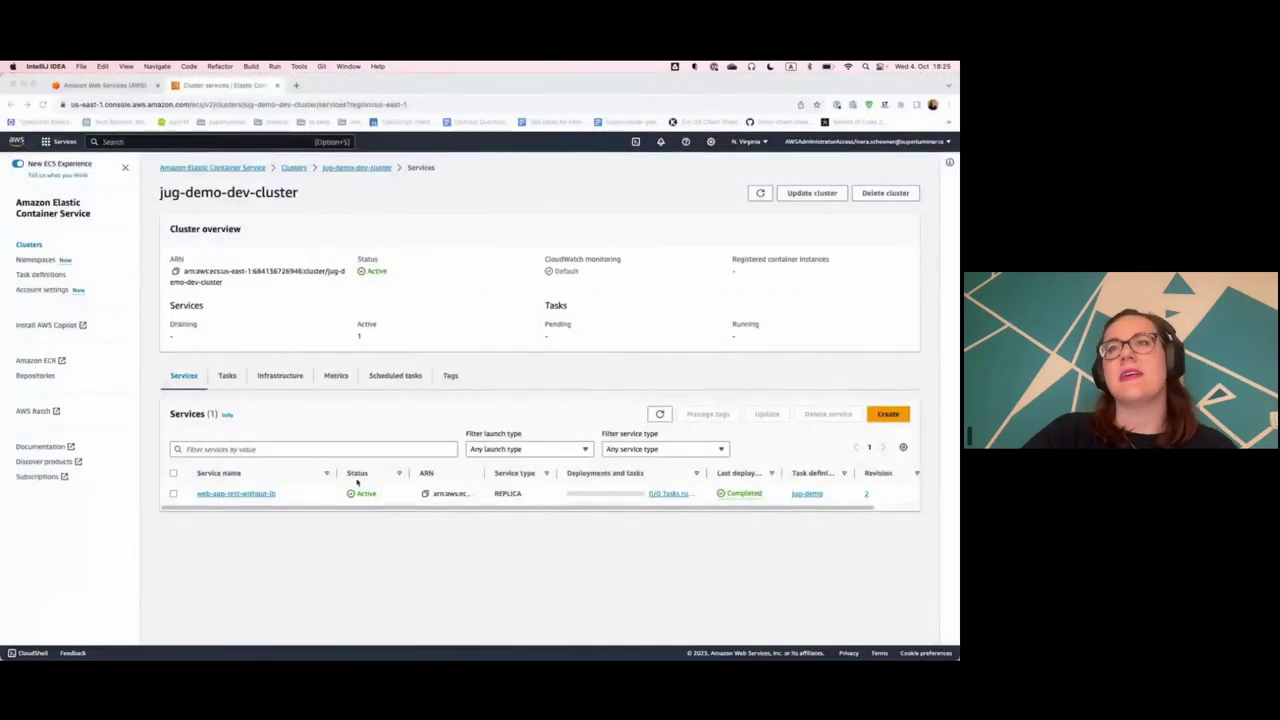
left_click(659, 503)
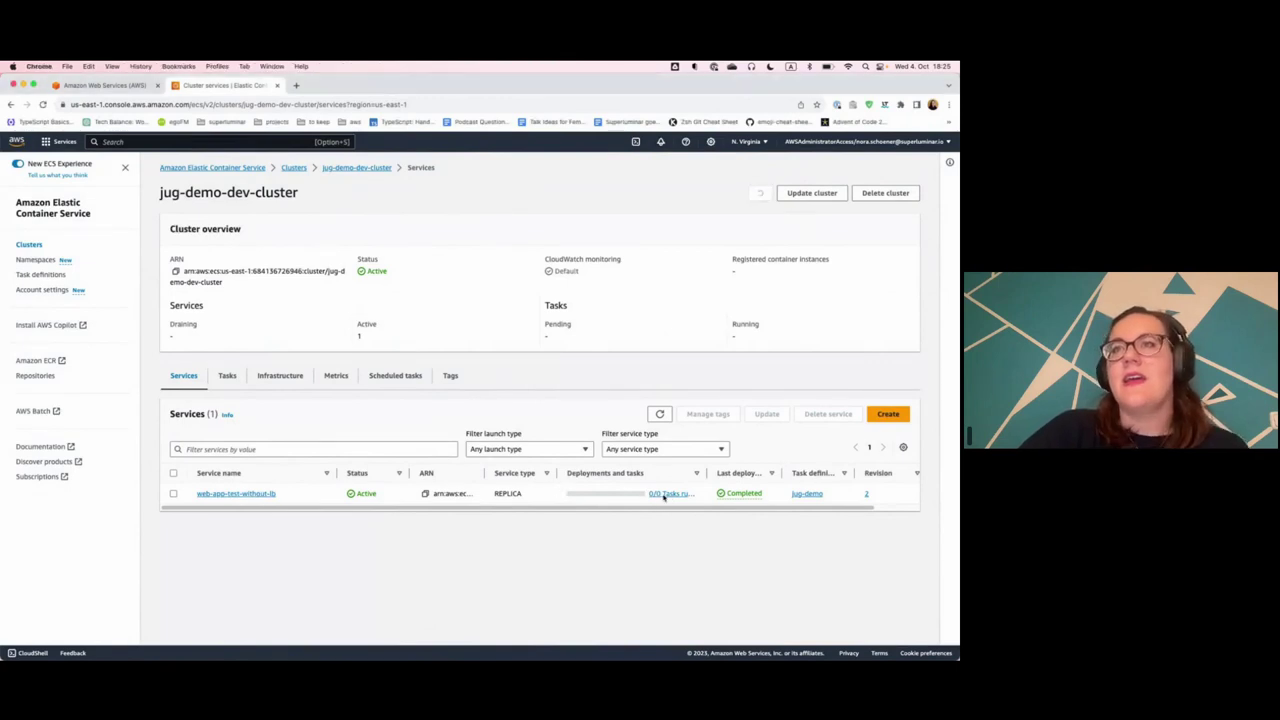
left_click(229, 495)
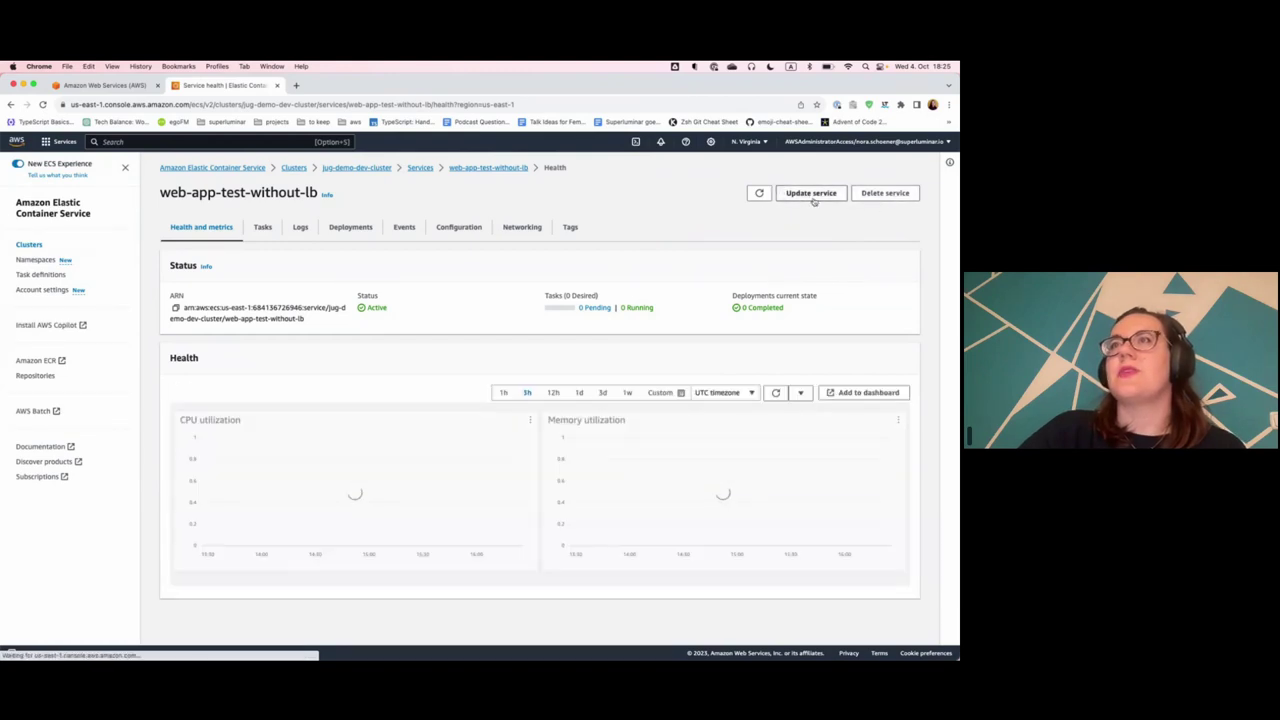
Step: Update the web-app-test-without-lb service to 1 desired task and save the change
left_click(812, 195)
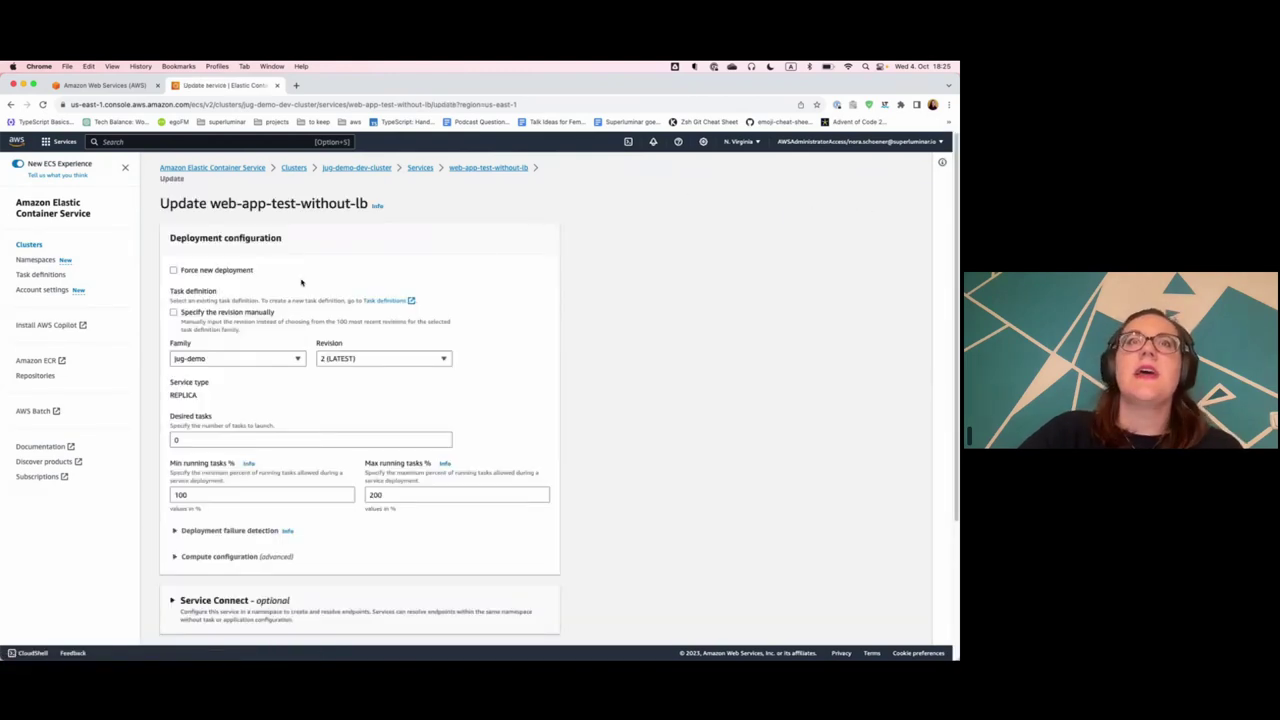
double_click(196, 441)
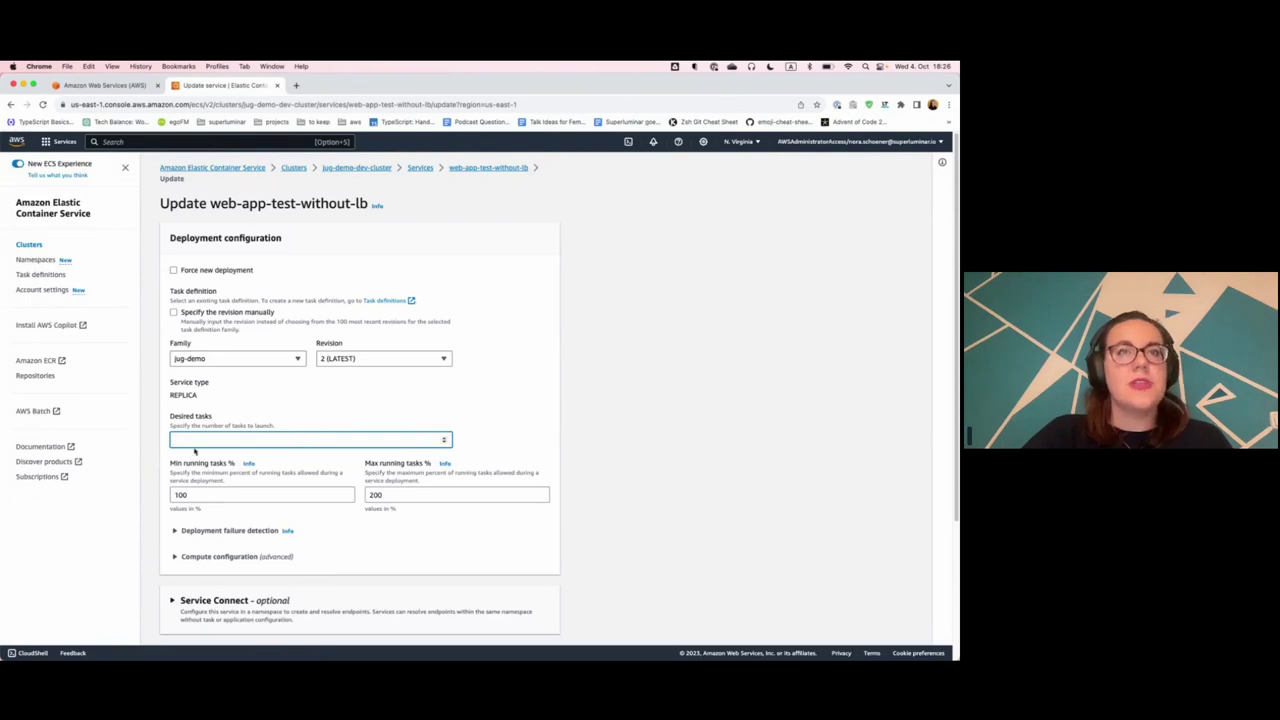
scroll(214, 545, "down", 1)
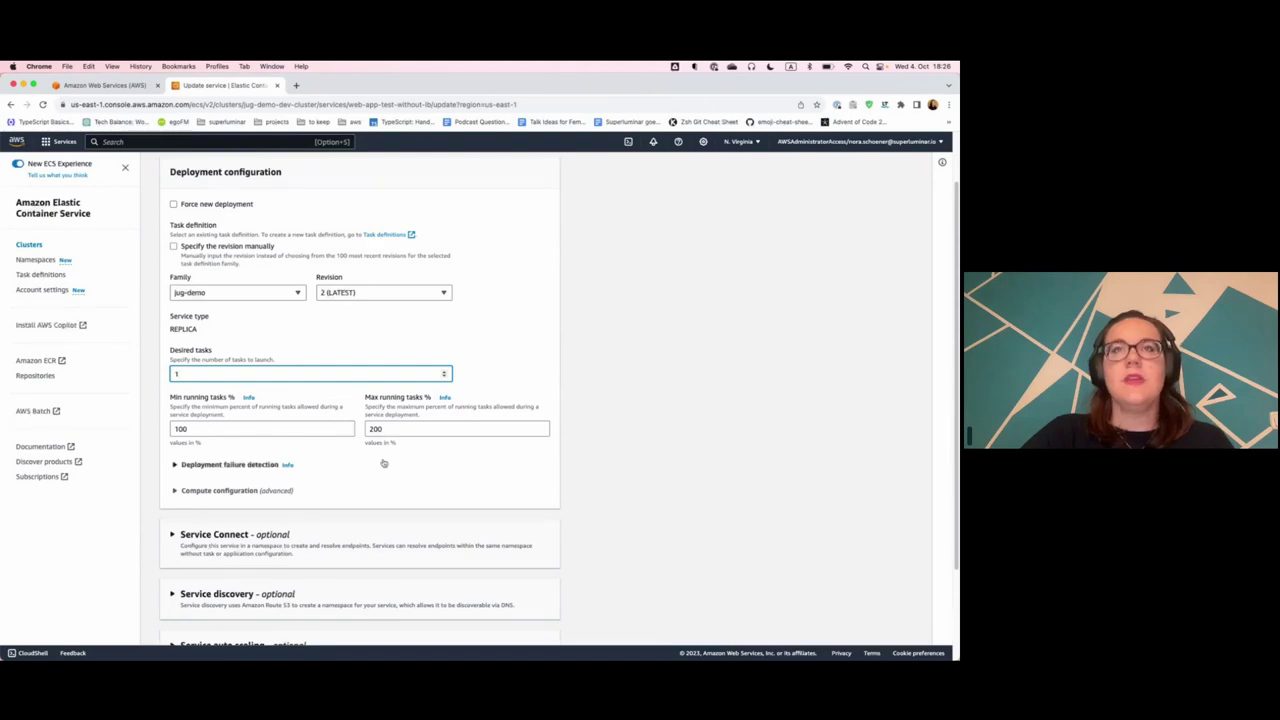
scroll(290, 496, "down", 1)
scroll(300, 500, "down", 2)
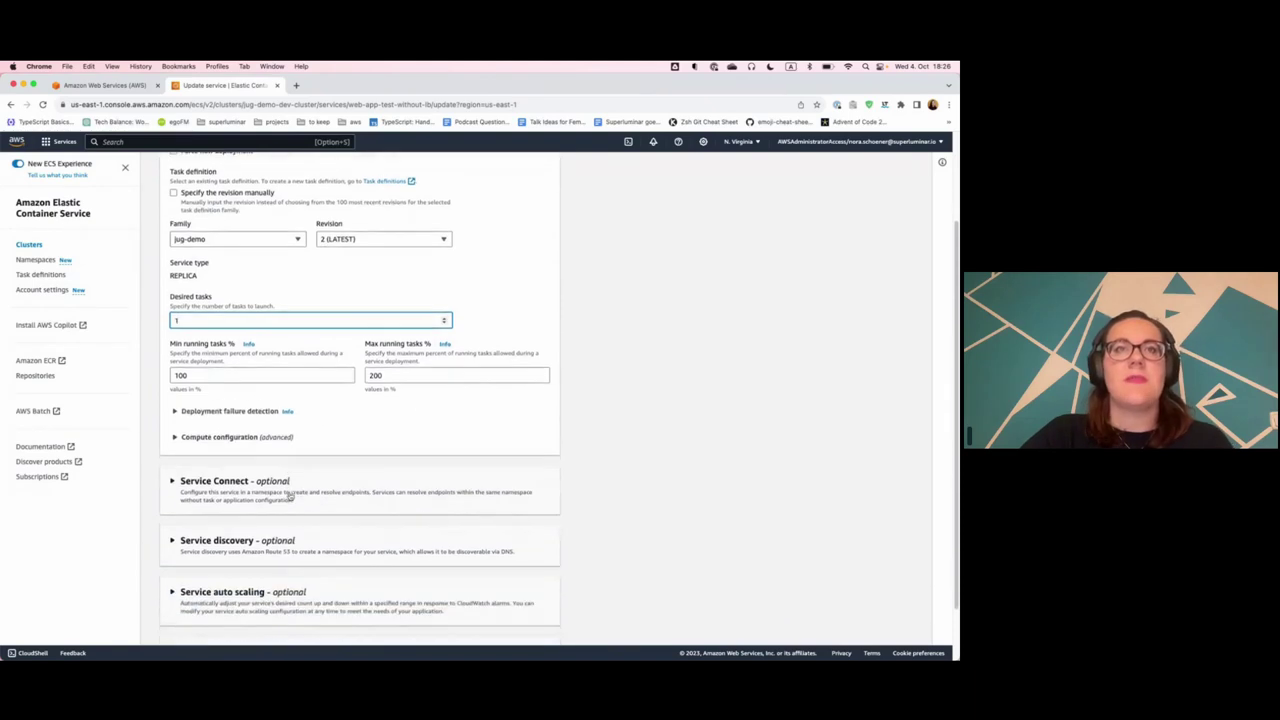
left_click(552, 634)
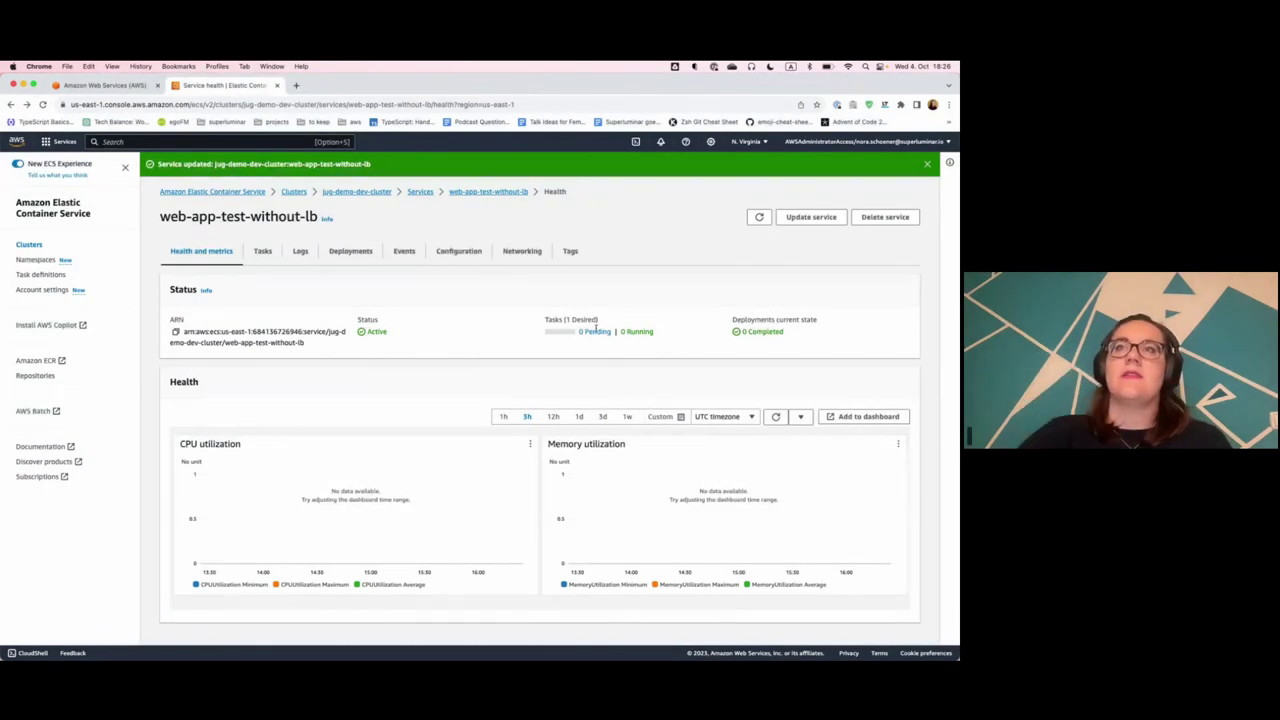
Step: List the service's tasks with a wider Desired status column and open the task's configuration details
left_click(264, 250)
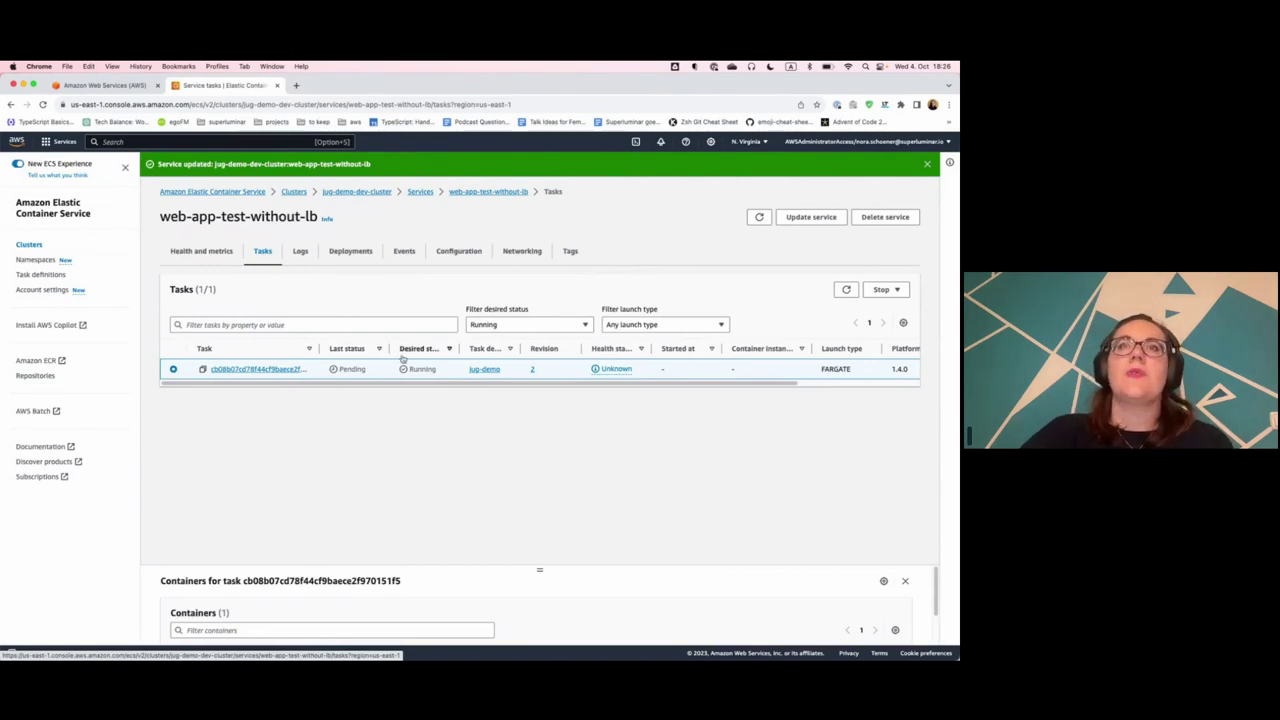
left_click_drag(459, 350, 514, 356)
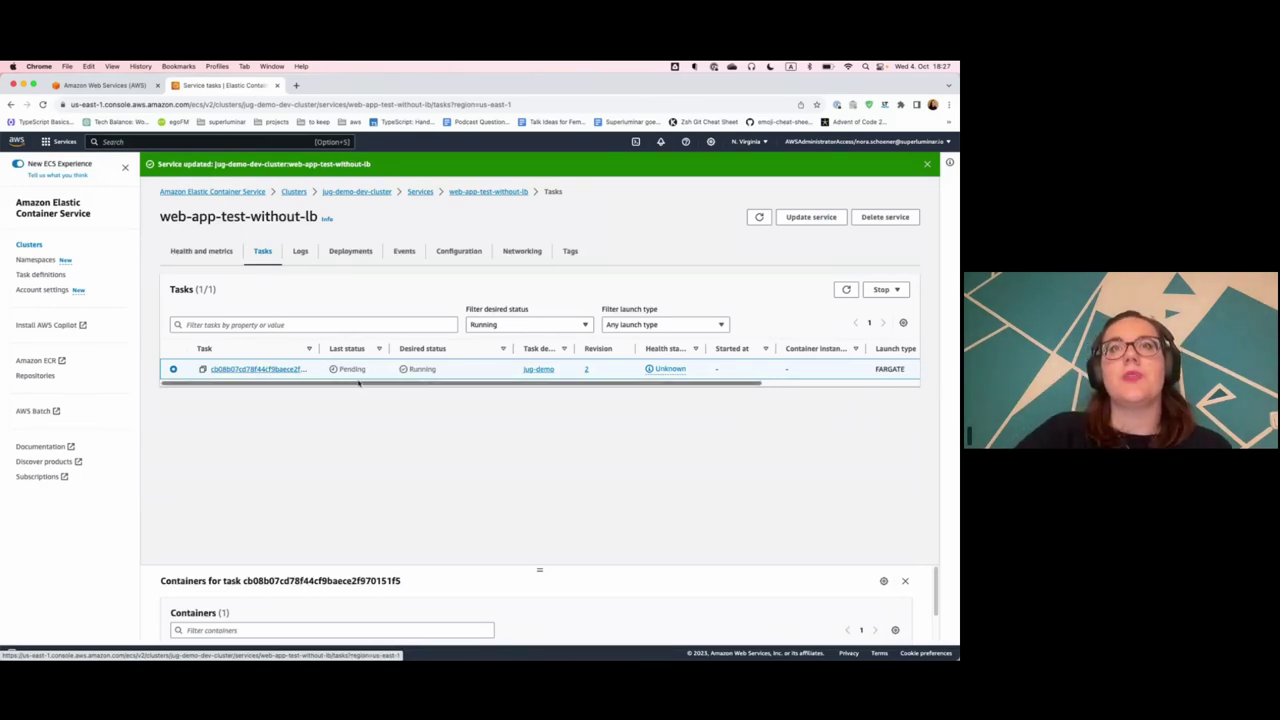
left_click(281, 370)
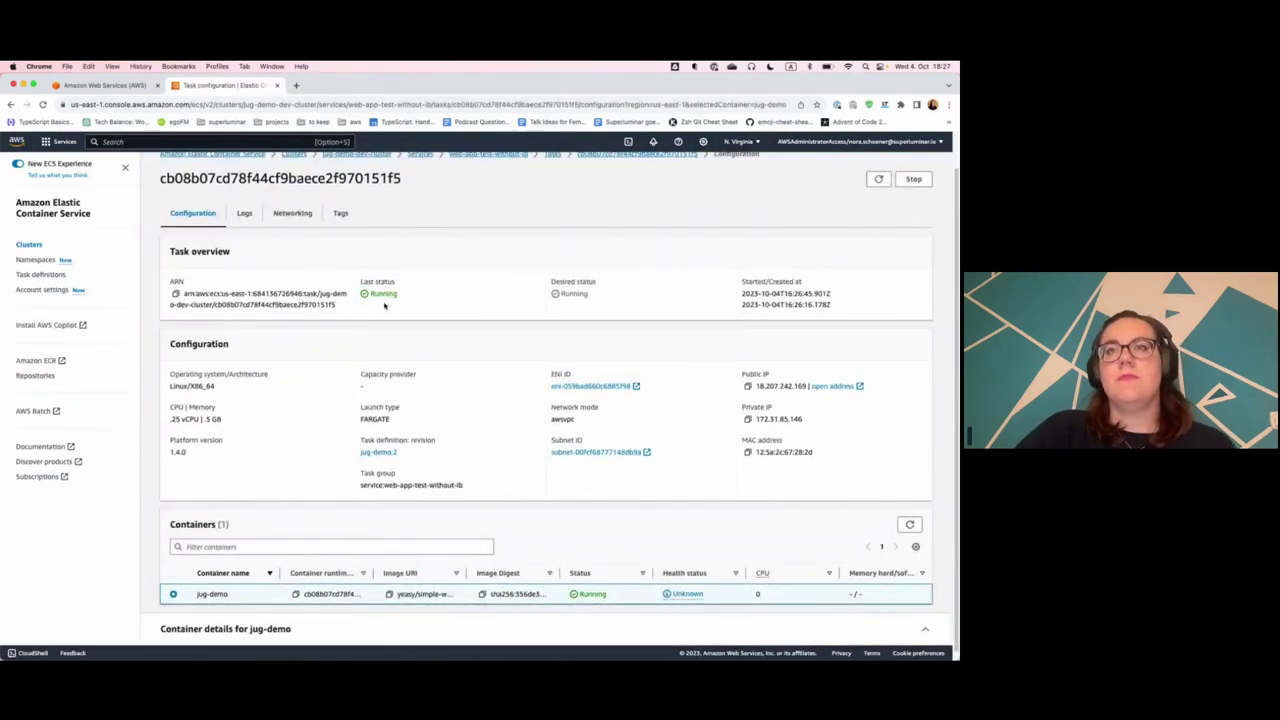
scroll(440, 580, "down", 1)
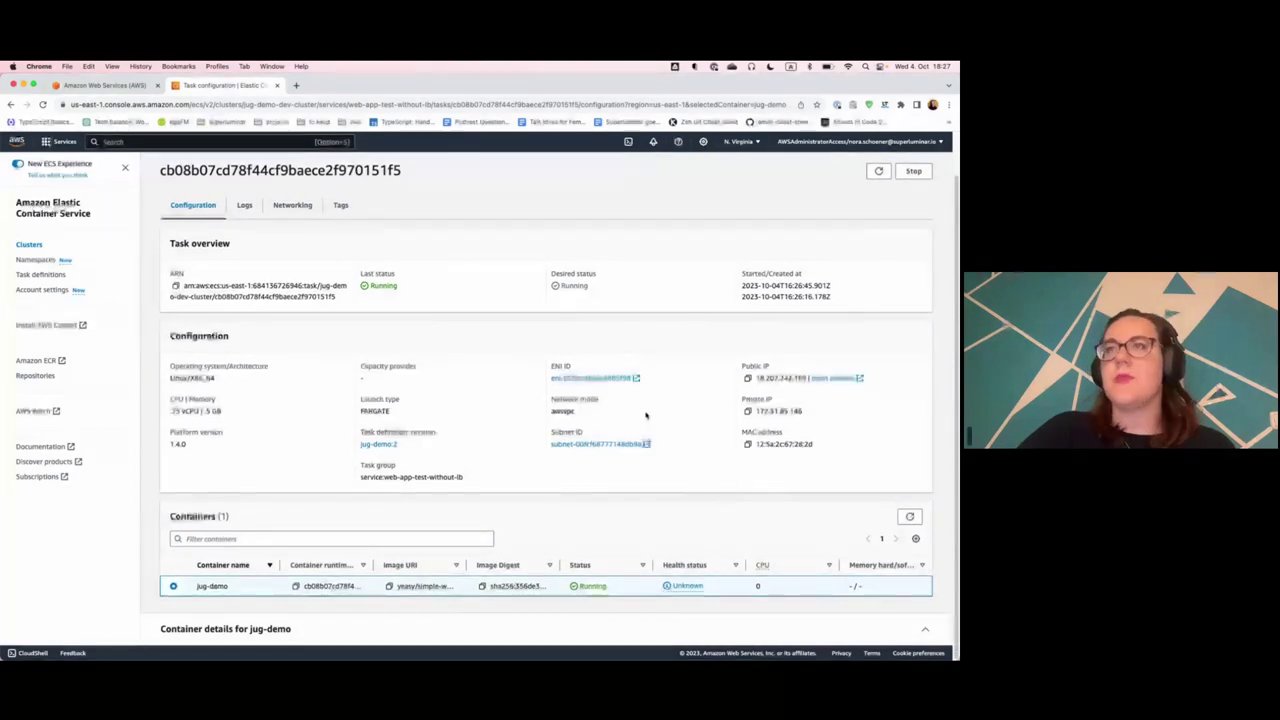
Step: Open the task's public IP address in the browser and reload the page several times to check the request counter
left_click(852, 378)
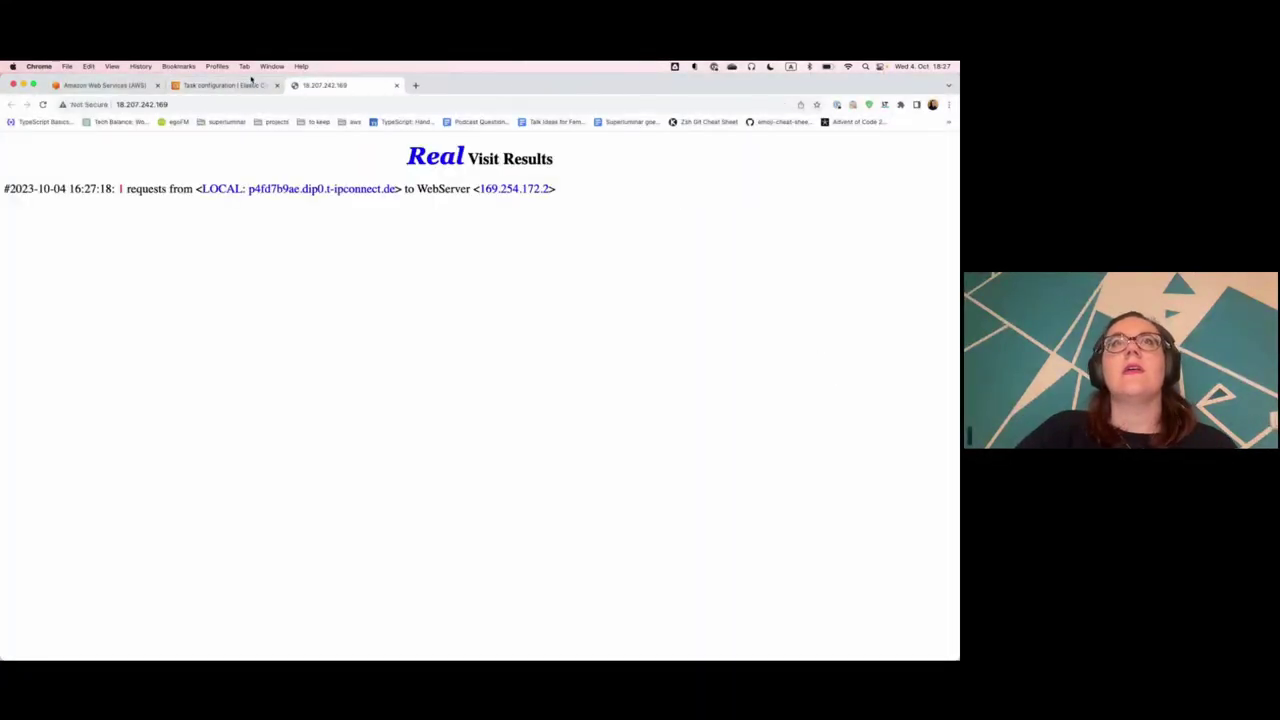
left_click(240, 85)
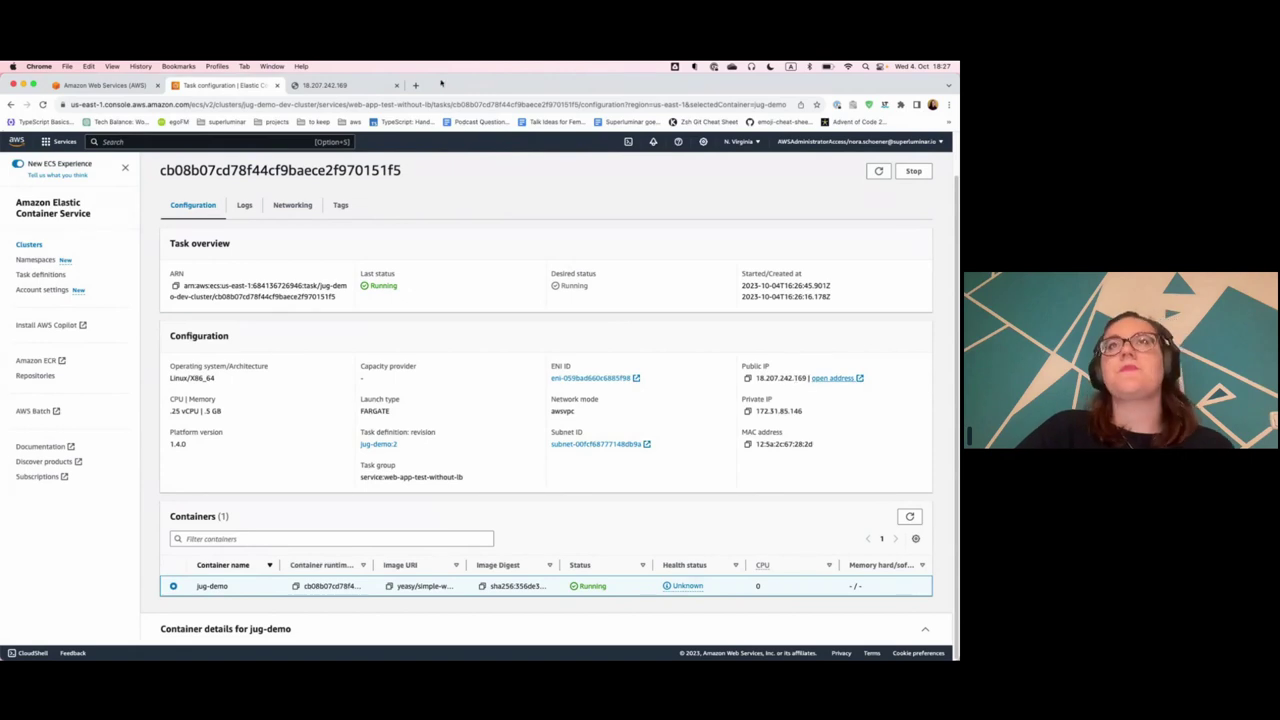
left_click(340, 85)
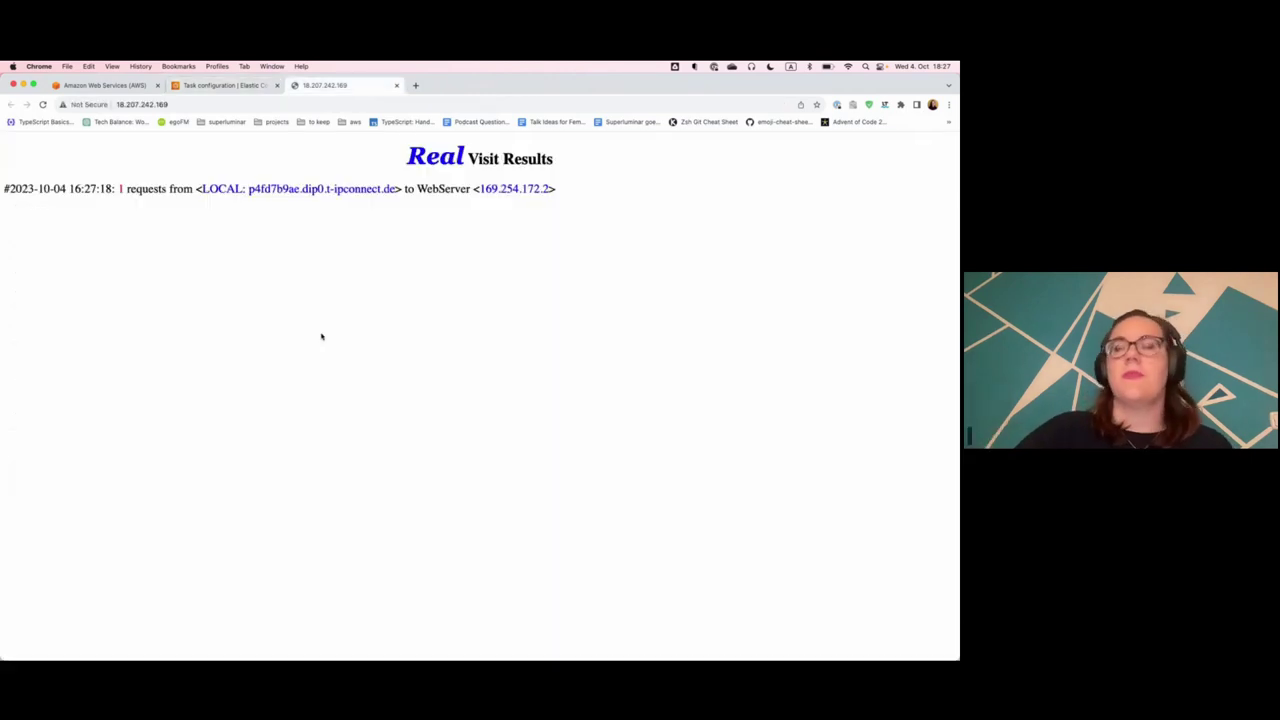
left_click(42, 104)
left_click(42, 104)
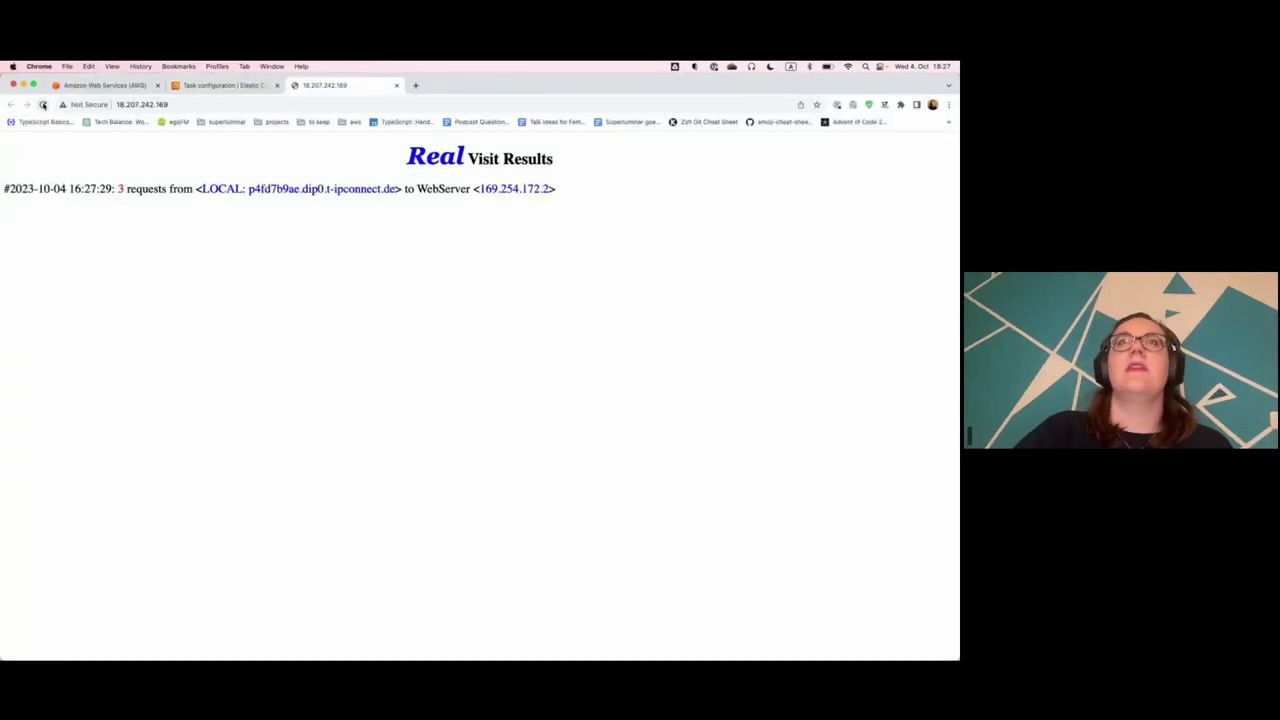
left_click_drag(133, 205, 12, 190)
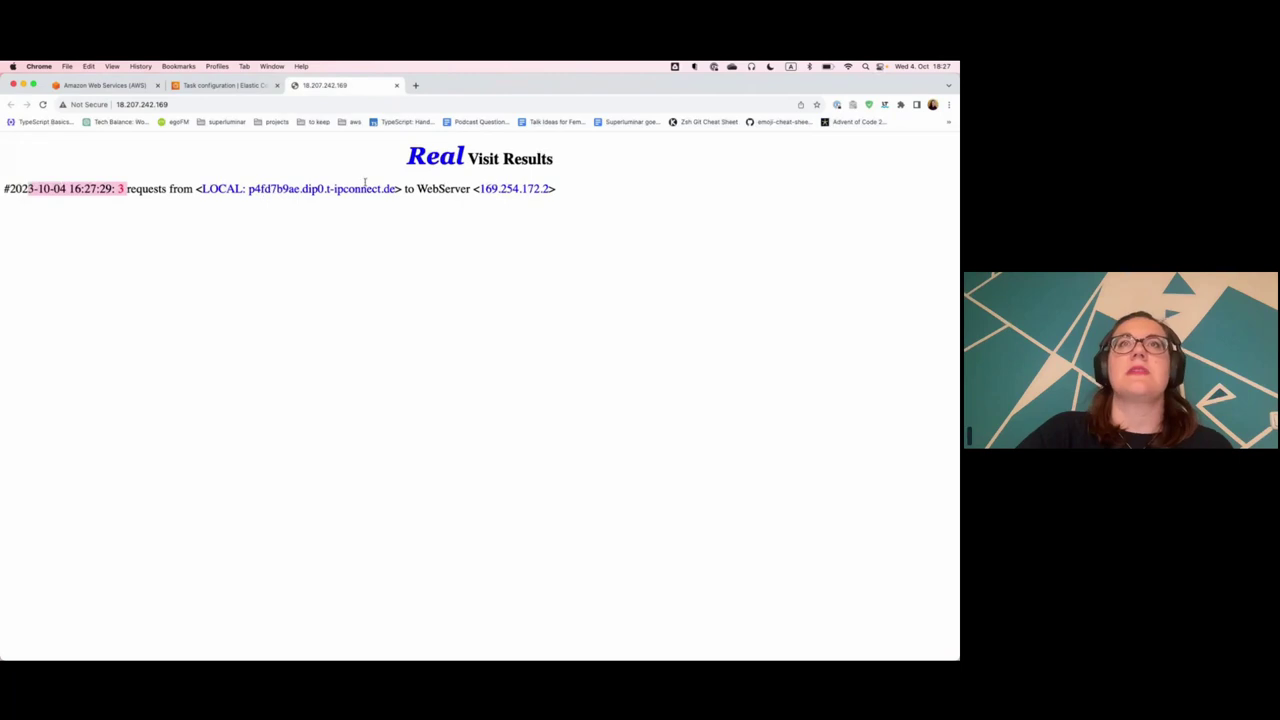
left_click(42, 104)
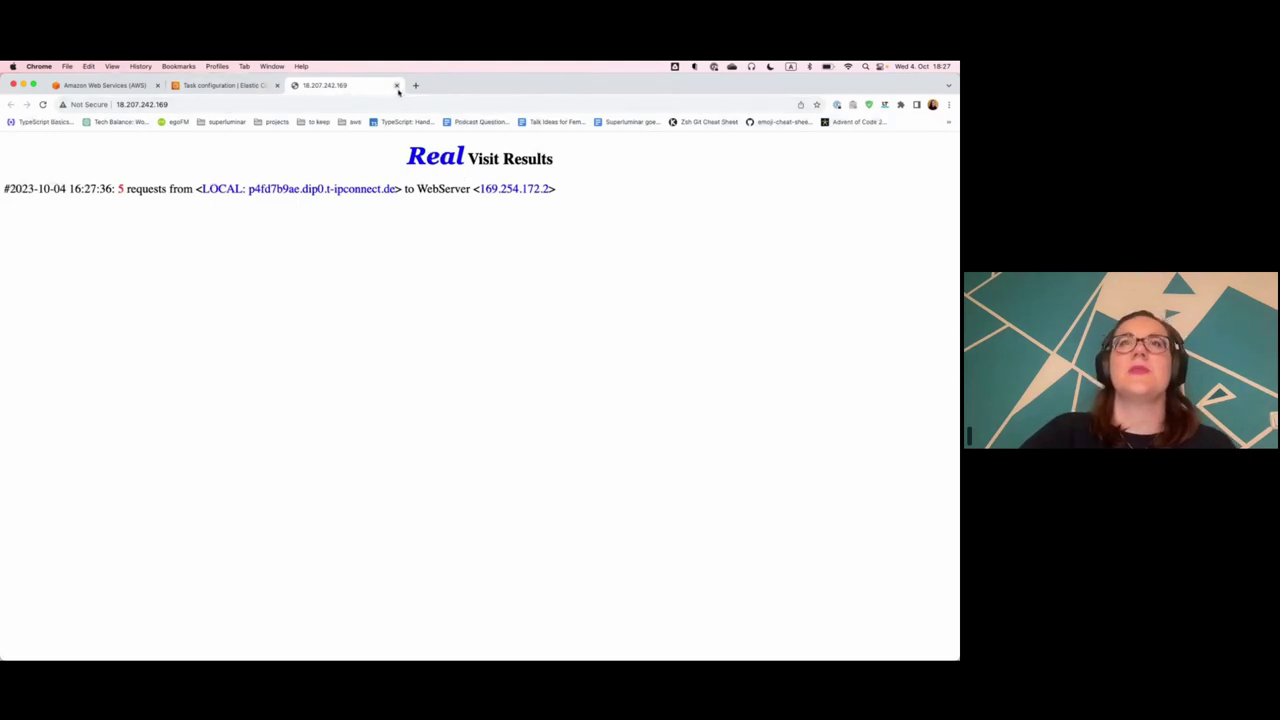
left_click(220, 86)
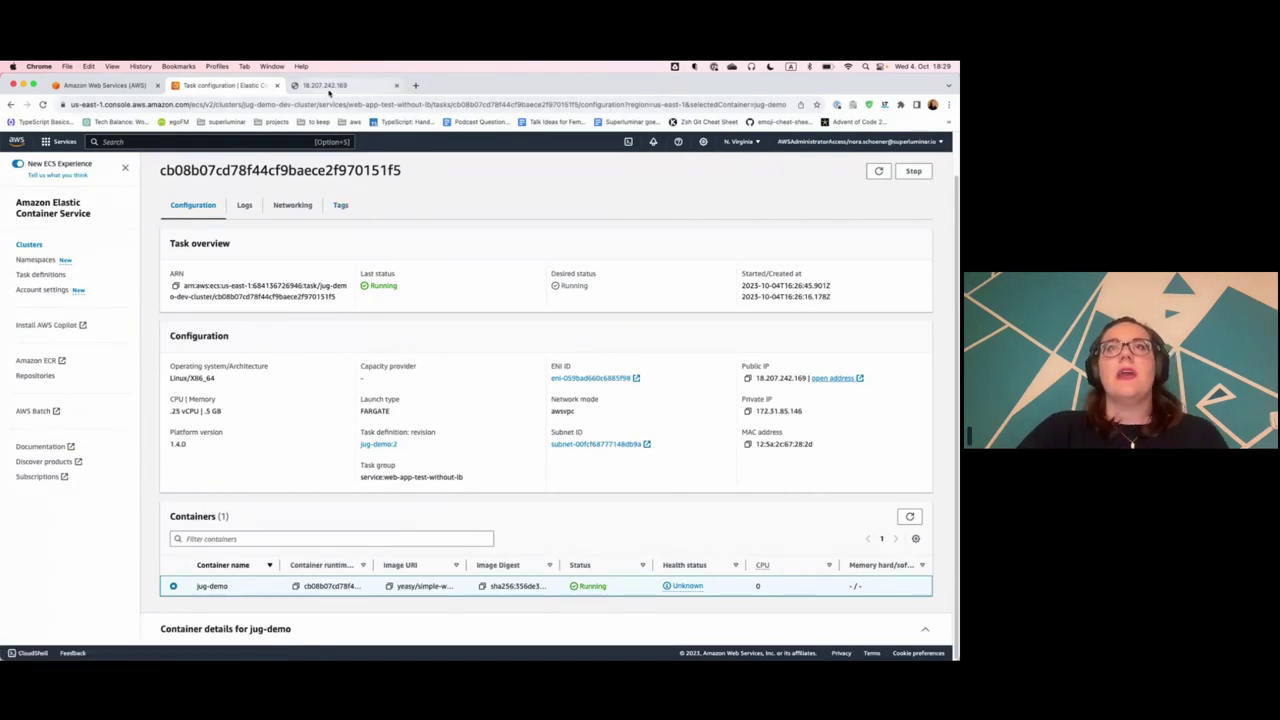
left_click(328, 86)
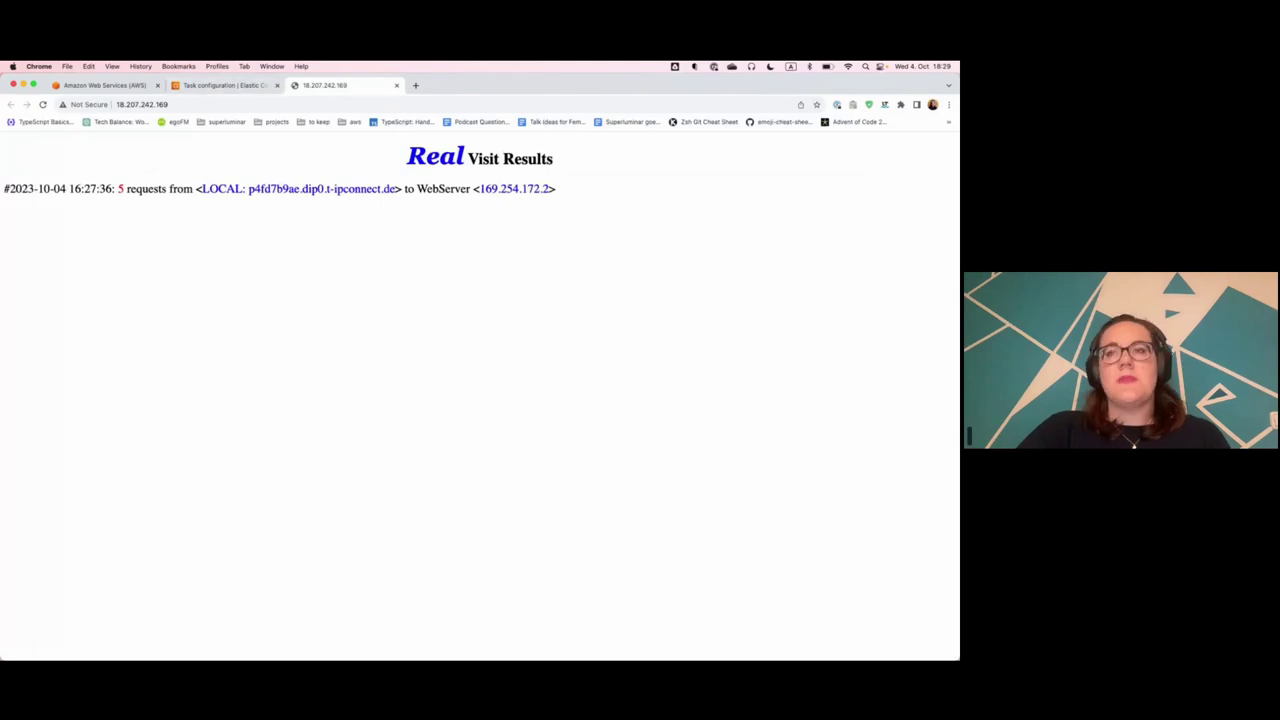
Step: Switch back to IntelliJ IDEA and run terraform destroy -auto-approve in the fargate folder
key("super+Tab")
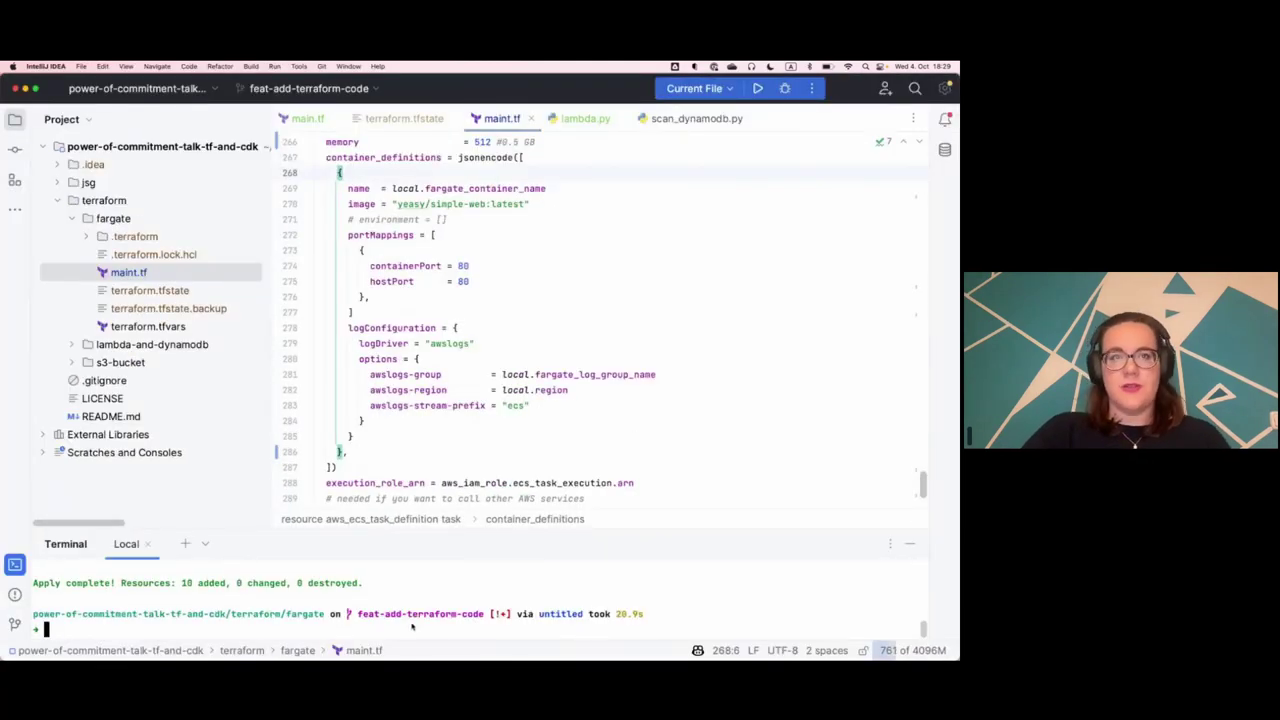
key("Up")
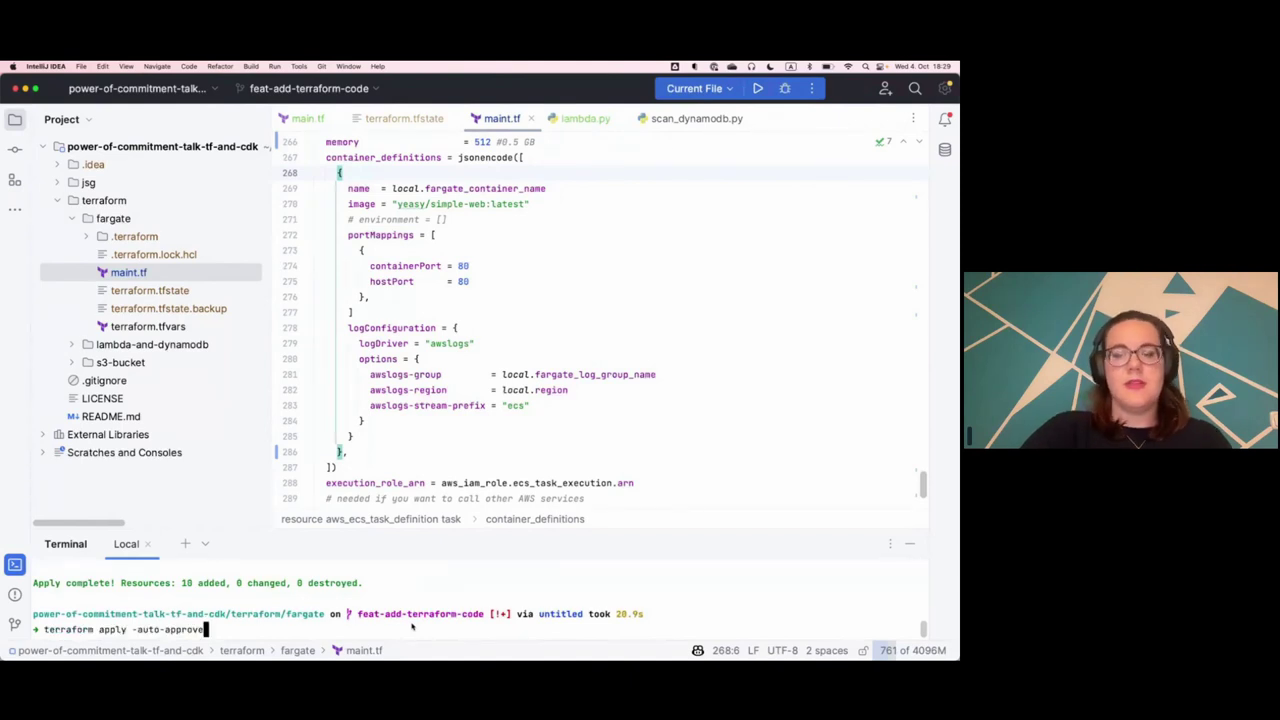
key("Left")
key("Left")
key("Left")
key("Left")
key("Left")
key("Left")
key("Left")
key("Left")
key("Left")
key("Left")
key("Left")
key("Left")
key("Left")
key("BackSpace")
key("BackSpace")
key("BackSpace")
key("BackSpace")
key("BackSpace")
type("destroy")
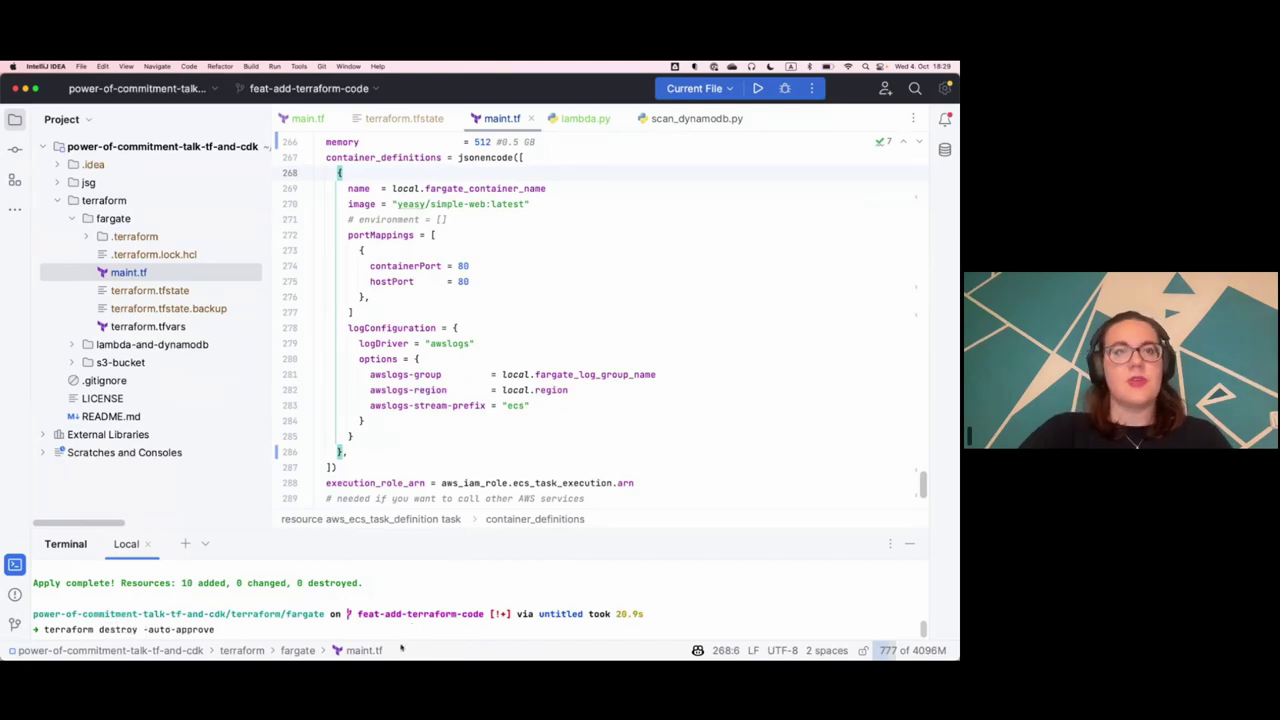
key("Return")
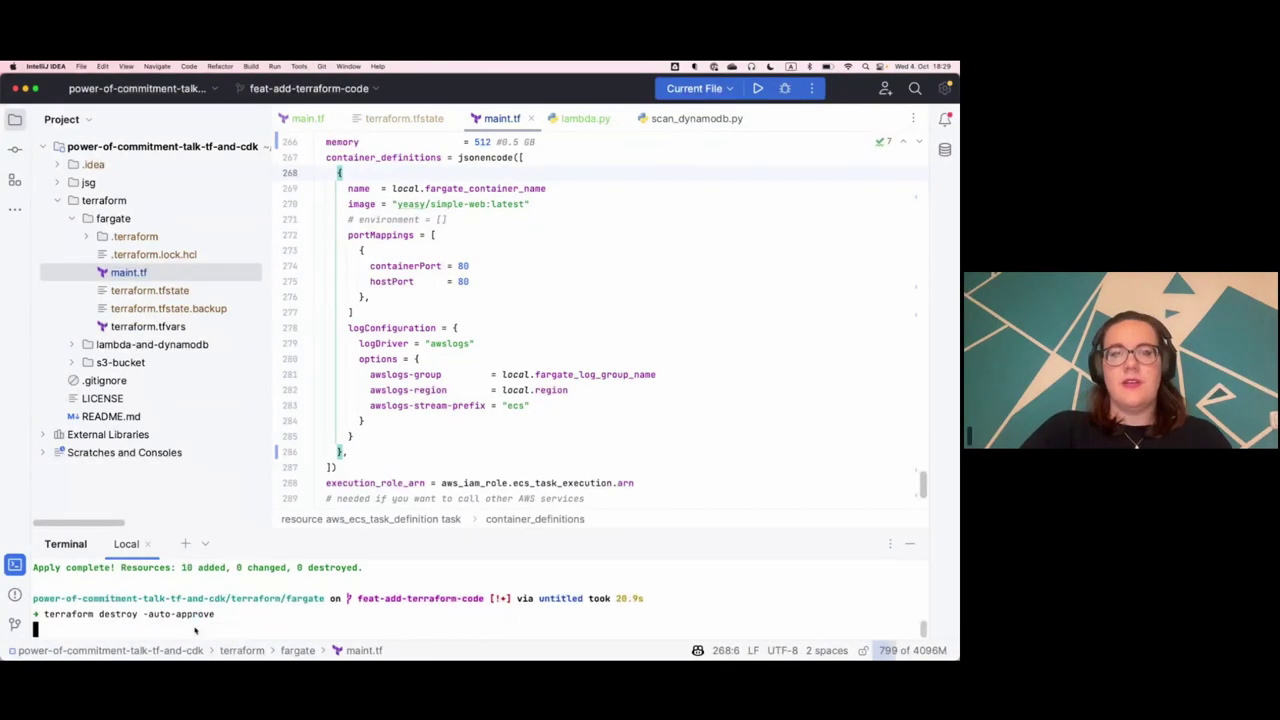